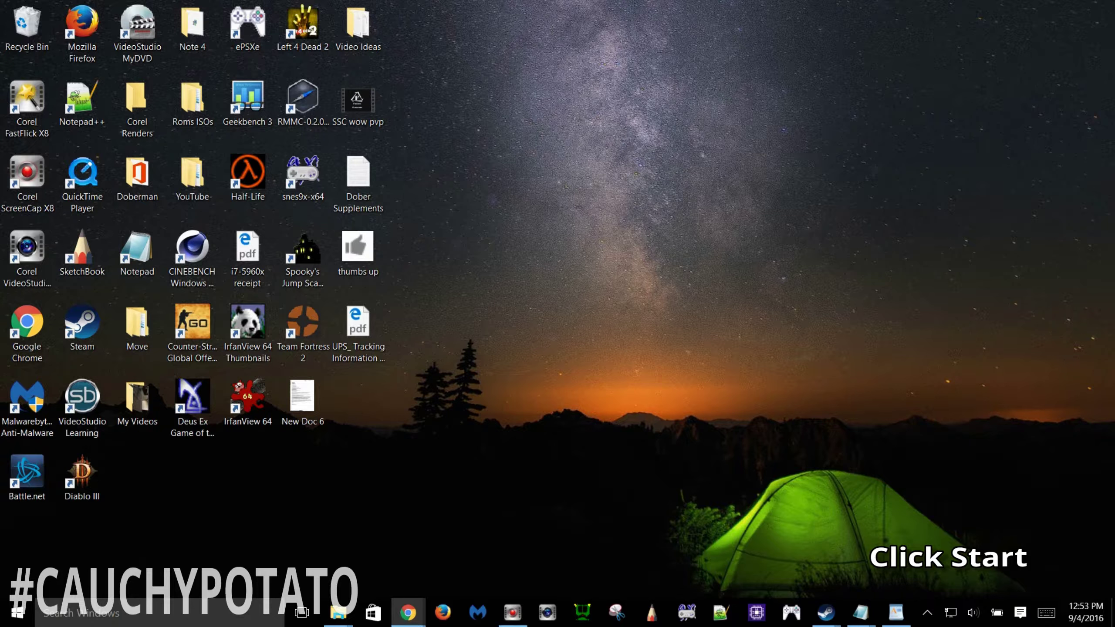
From the Start search pane, open Cortana's settings and confirm Cortana, device search history and web results are Off
left_click(53, 614)
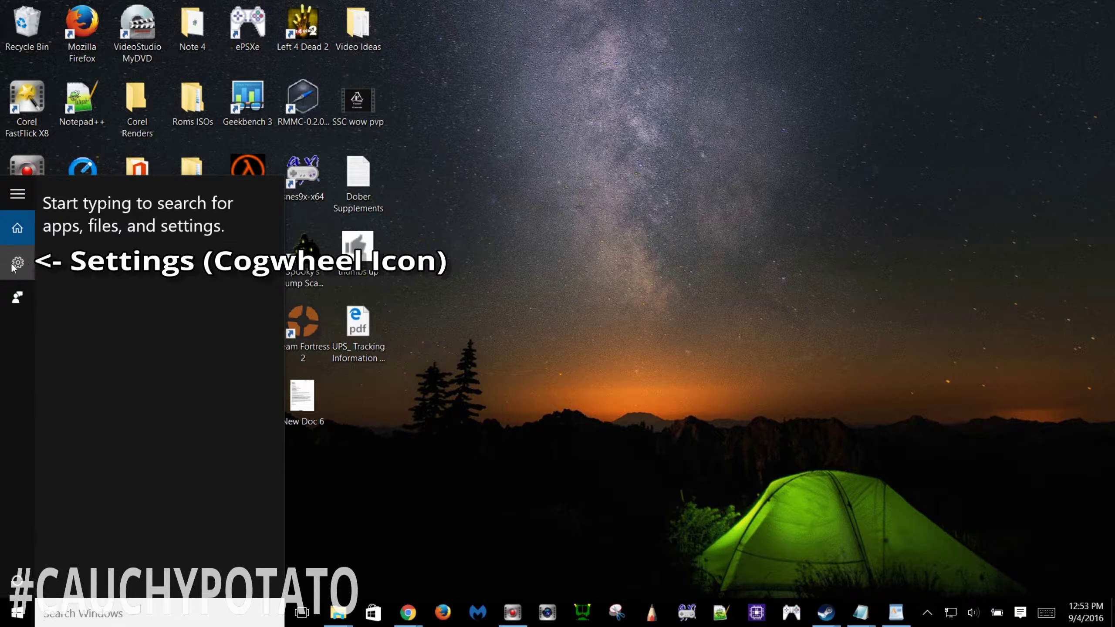
left_click(15, 264)
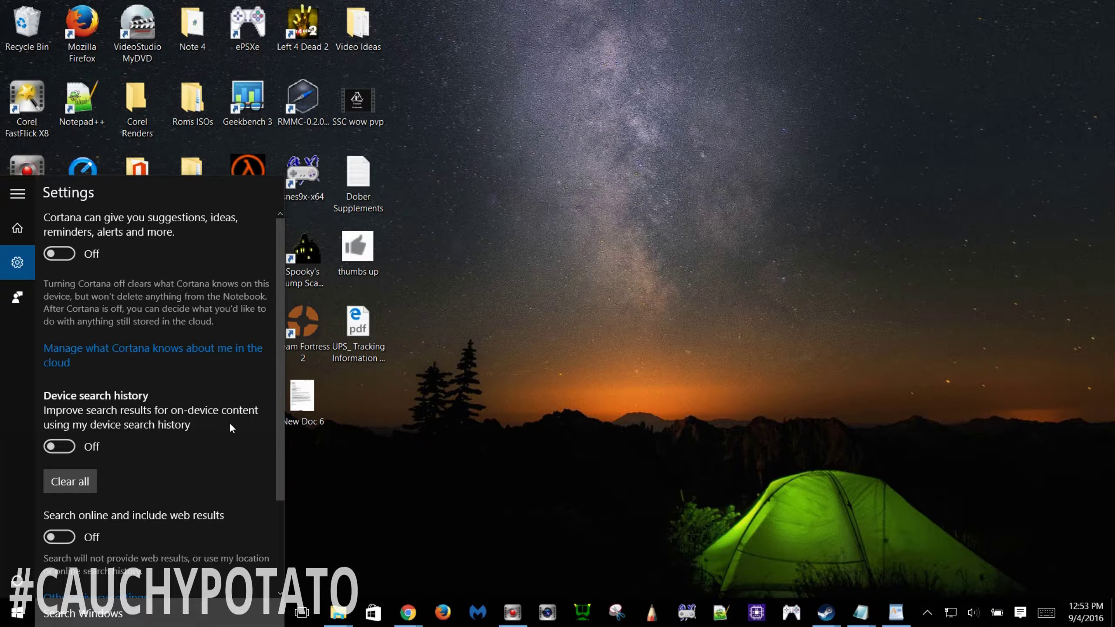
scroll(230, 424, "down", 2)
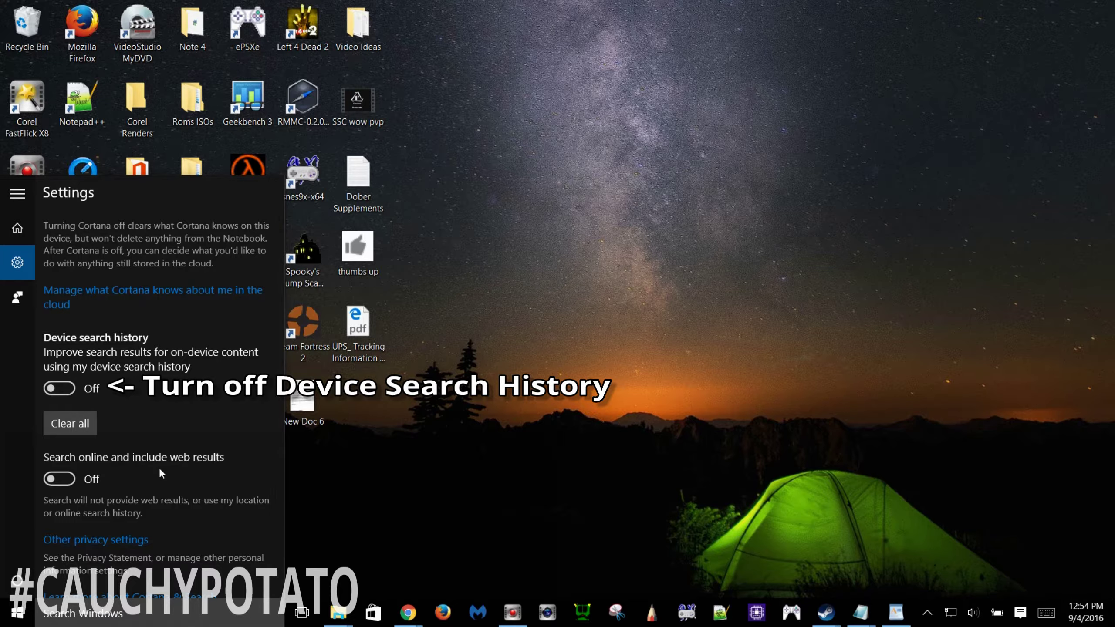
scroll(160, 470, "down", 2)
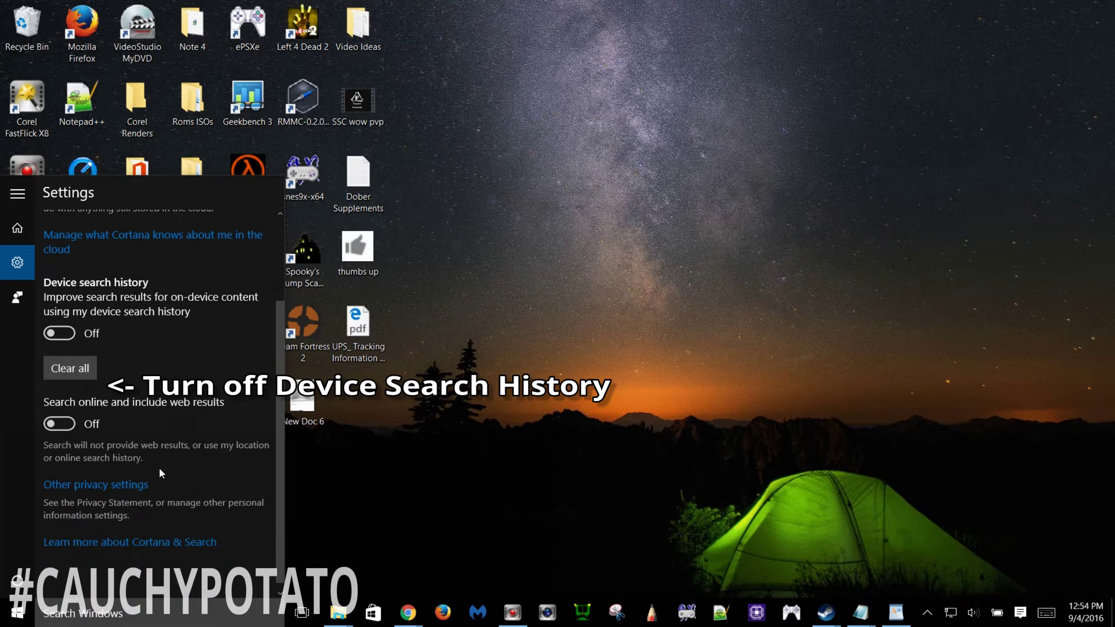
scroll(179, 460, "up", 4)
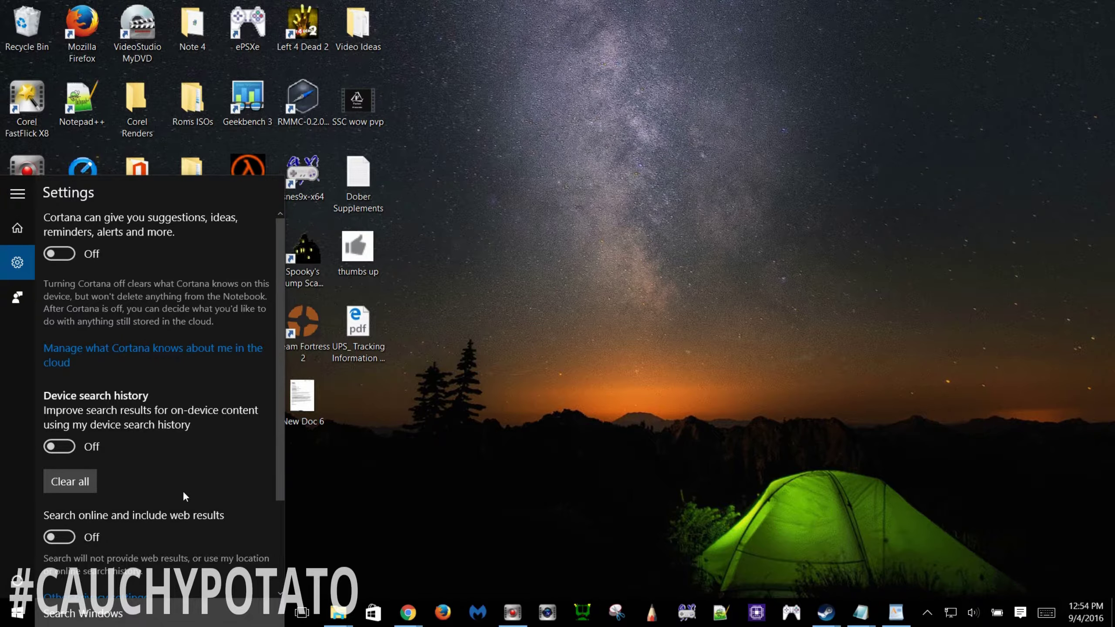
Search for 'privacy' and open the Privacy General page, with advertising ID, SmartScreen and language-list options Off
left_click(155, 620)
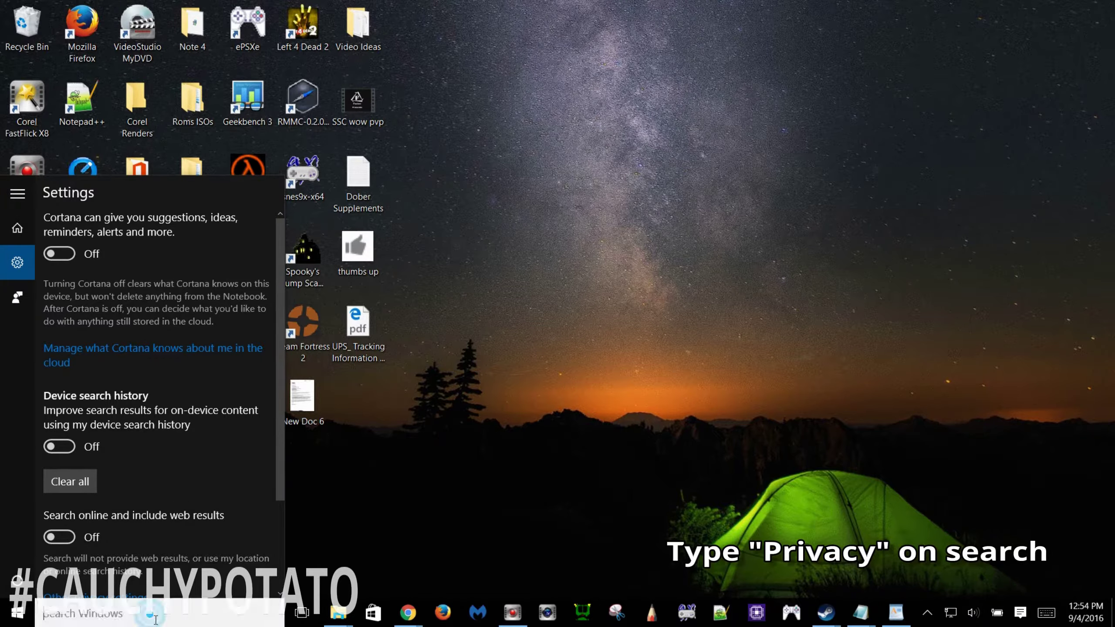
type("privacy")
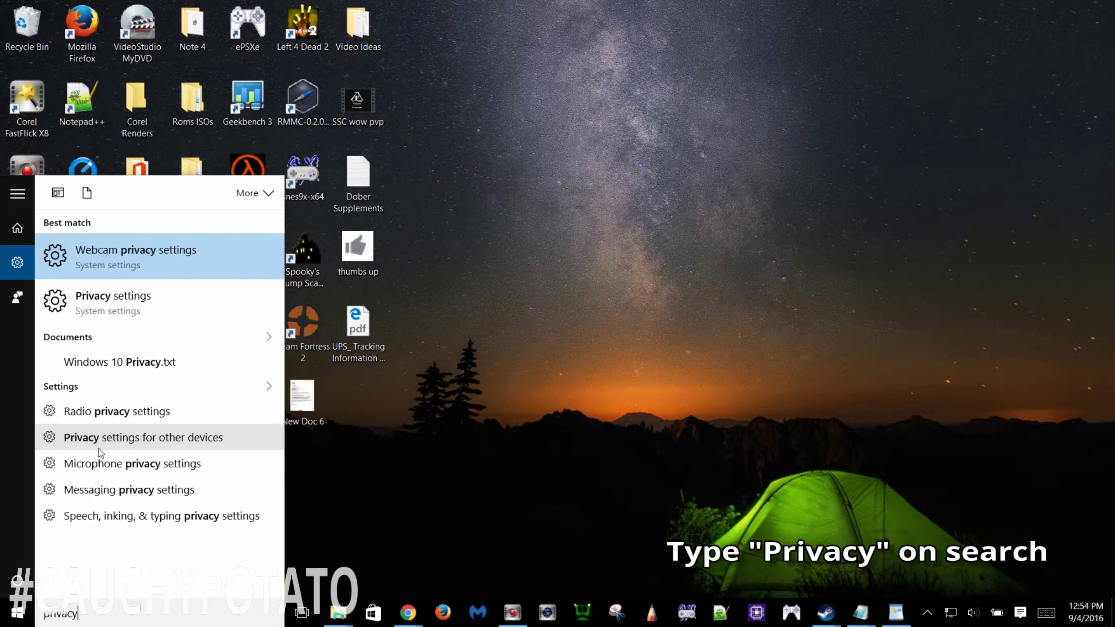
left_click(93, 309)
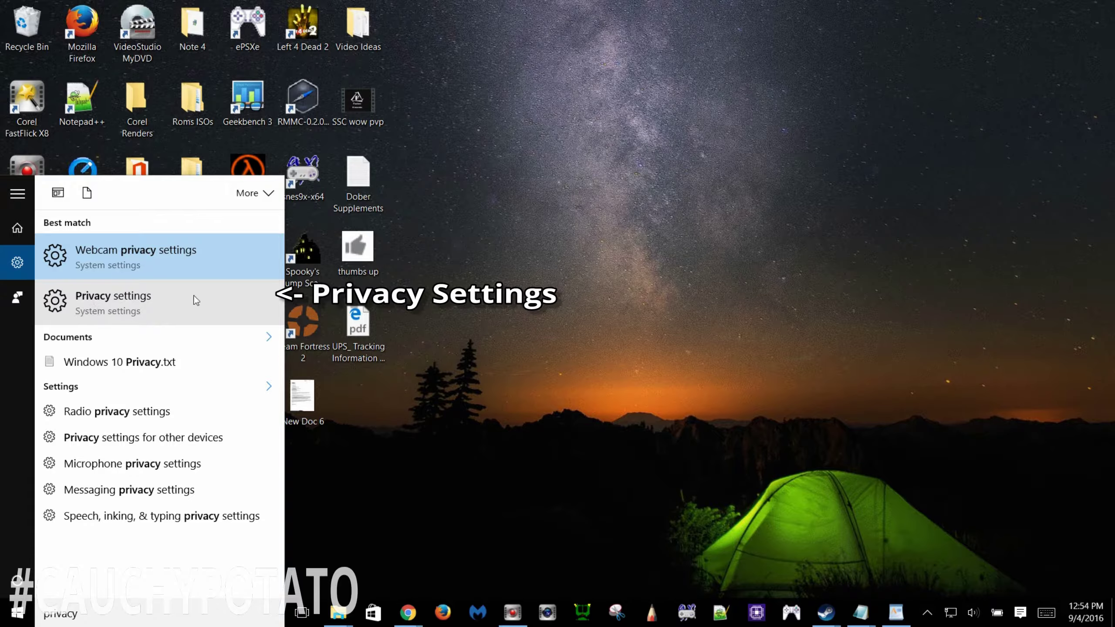
left_click(132, 301)
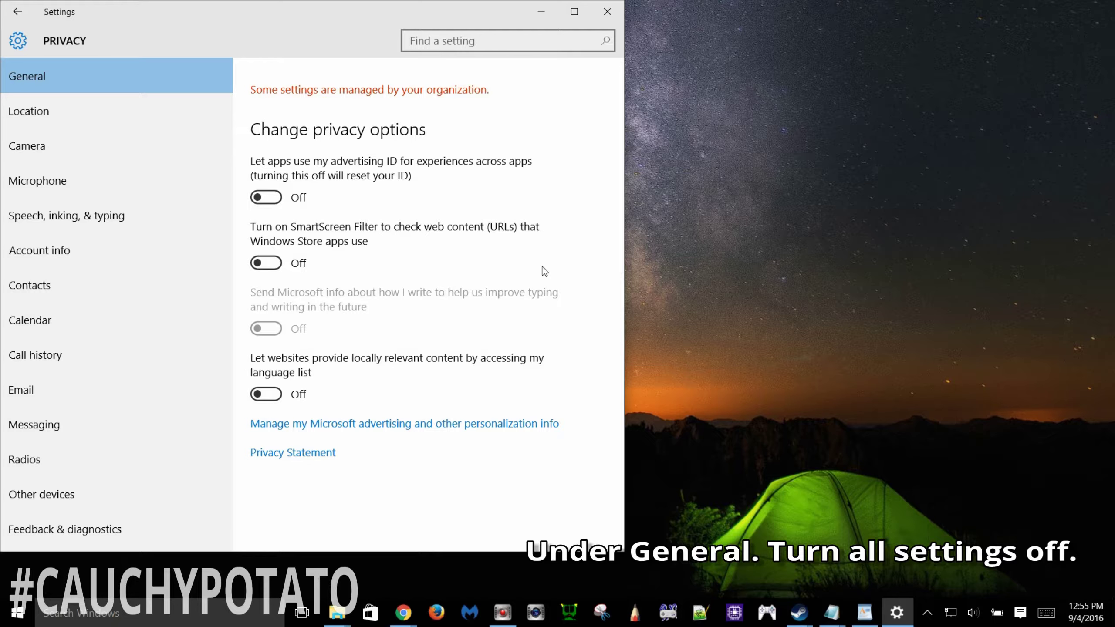
View the Location privacy page, then move on to the Speech, inking & typing privacy page
left_click(111, 112)
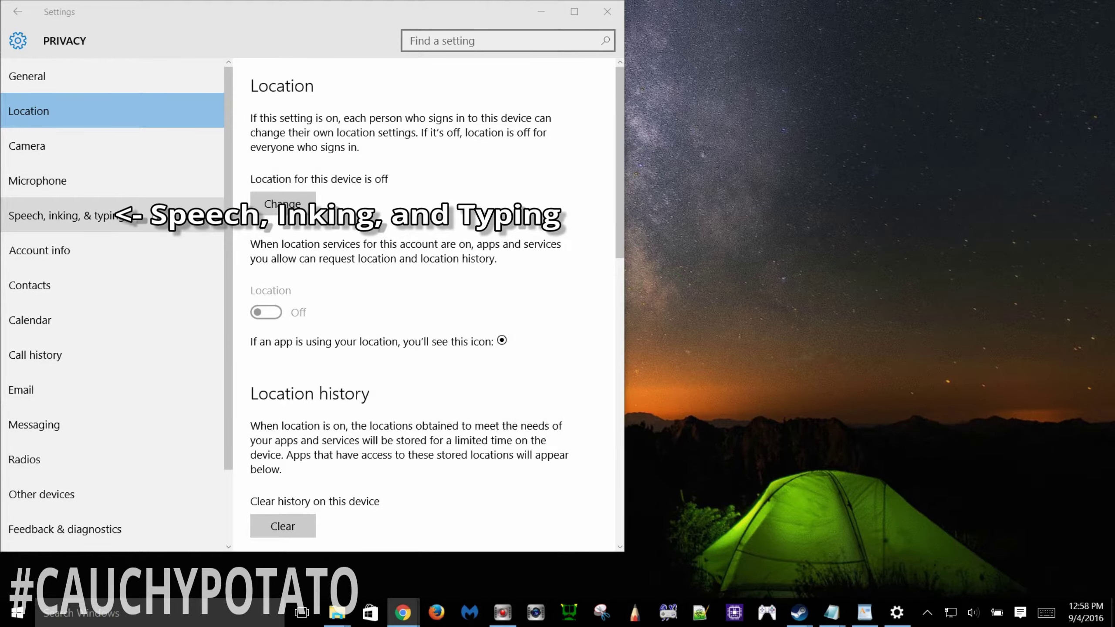
left_click(152, 213)
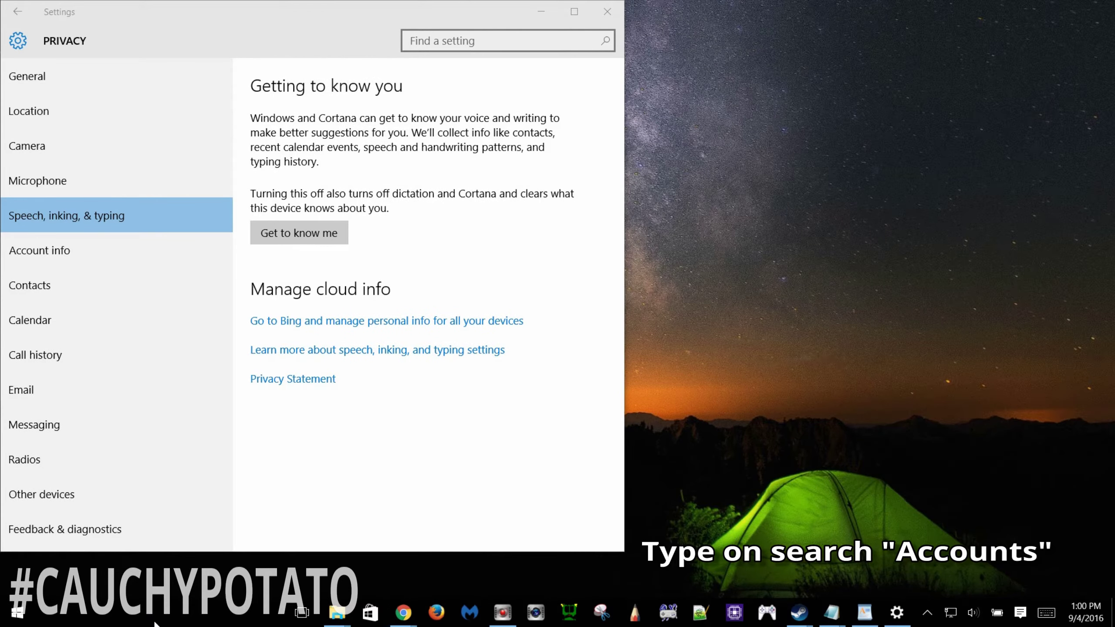
Search for 'accounts', open Sync your settings and switch the master Sync settings Off
left_click(160, 621)
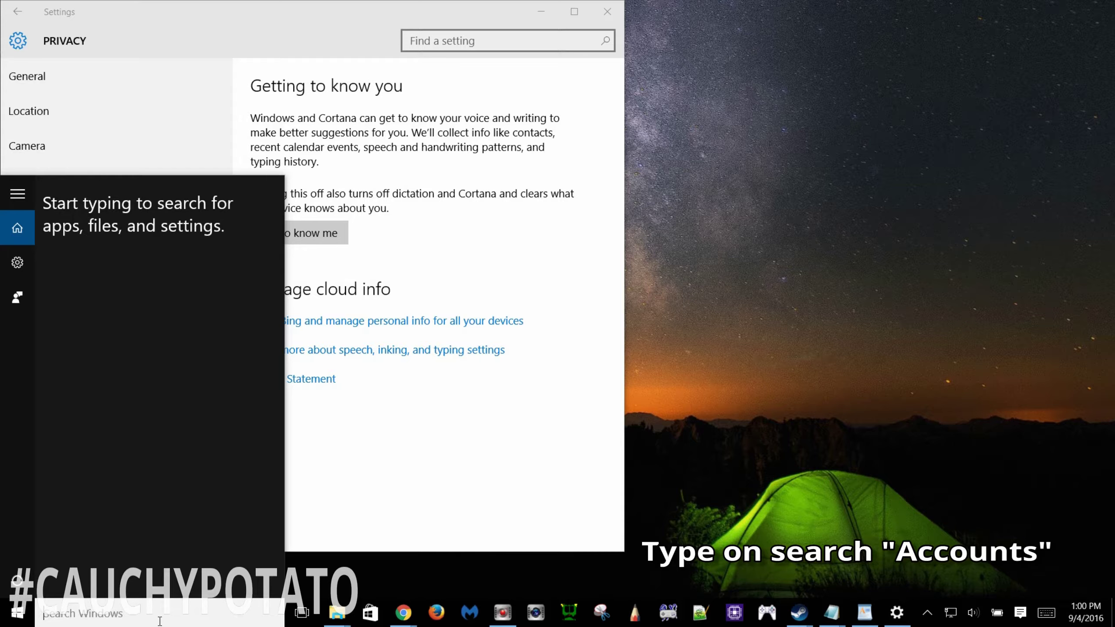
type("account")
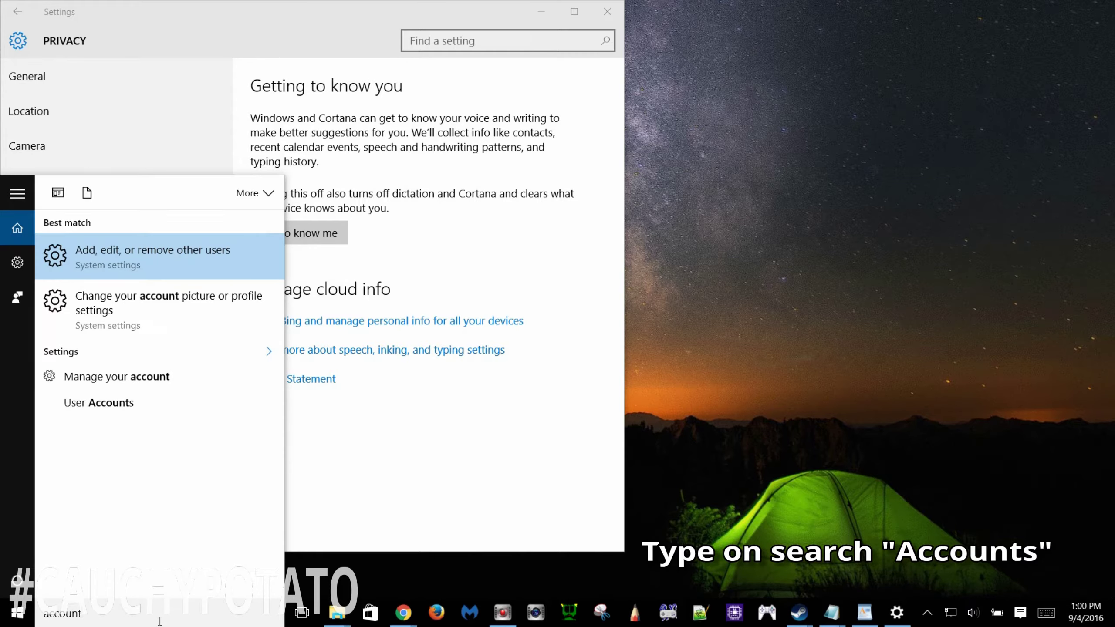
type("s")
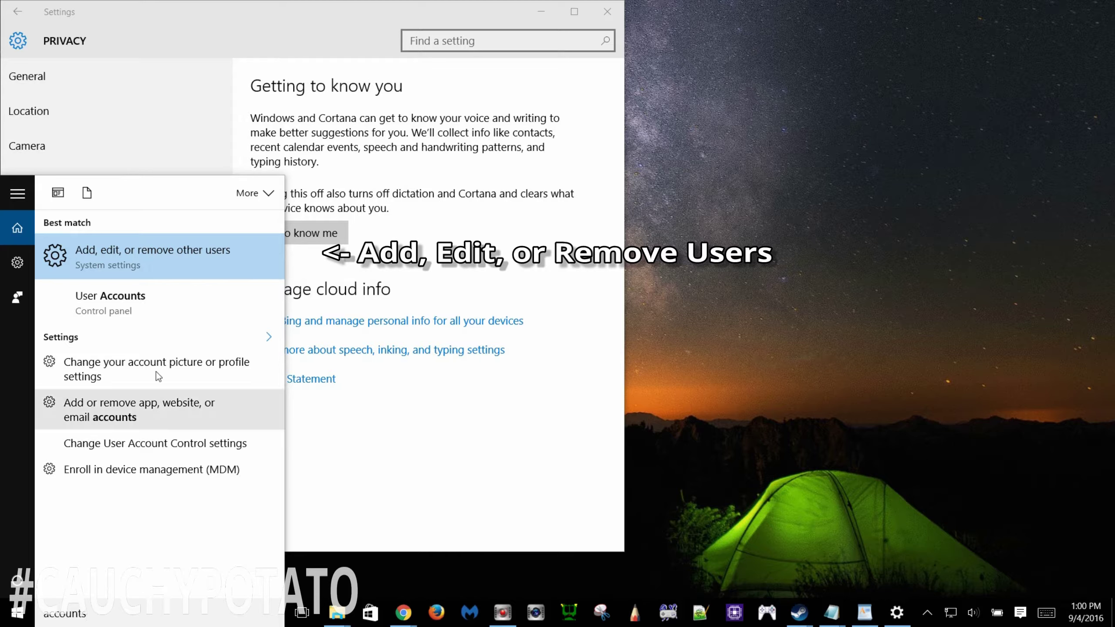
left_click(179, 256)
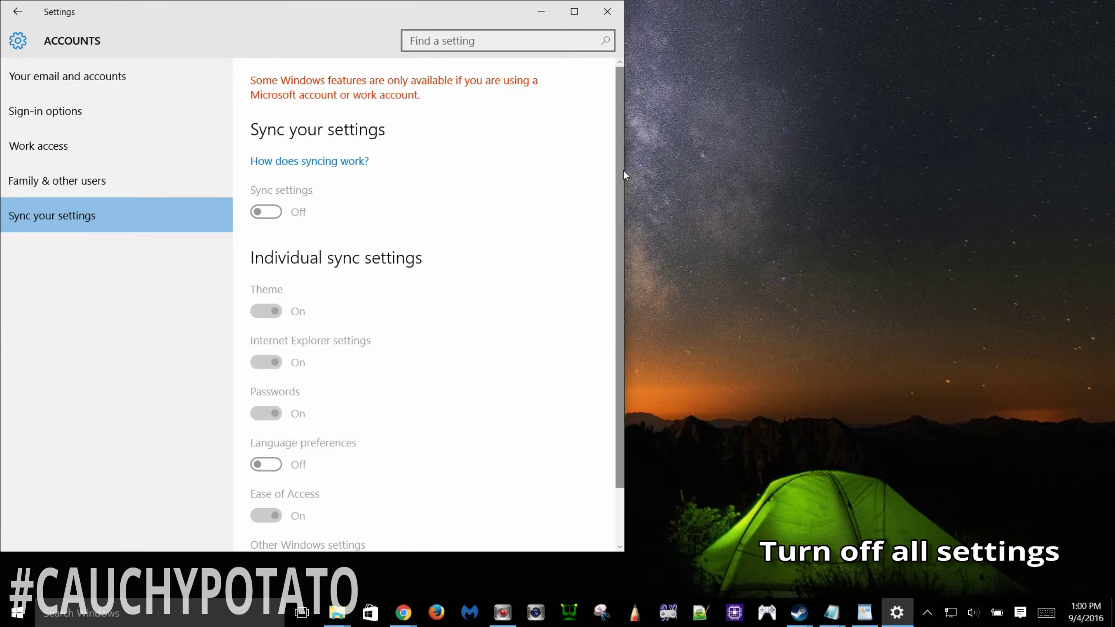
left_click_drag(624, 171, 624, 210)
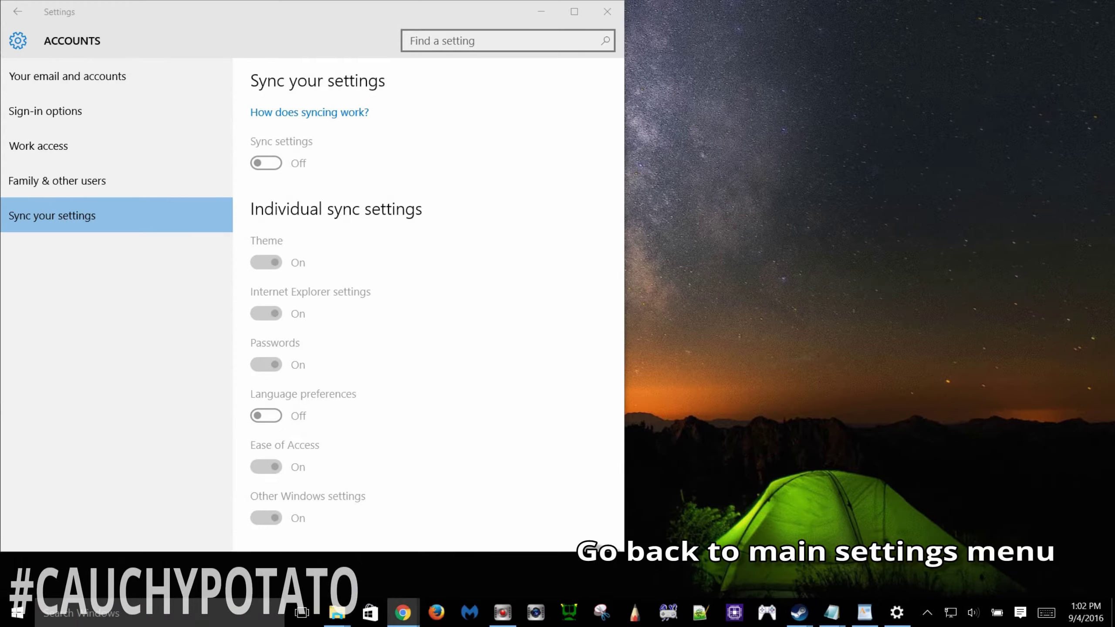
Under Update & security advanced options, leave 'Updates from more than one place' Off and return to Windows Update
left_click(11, 18)
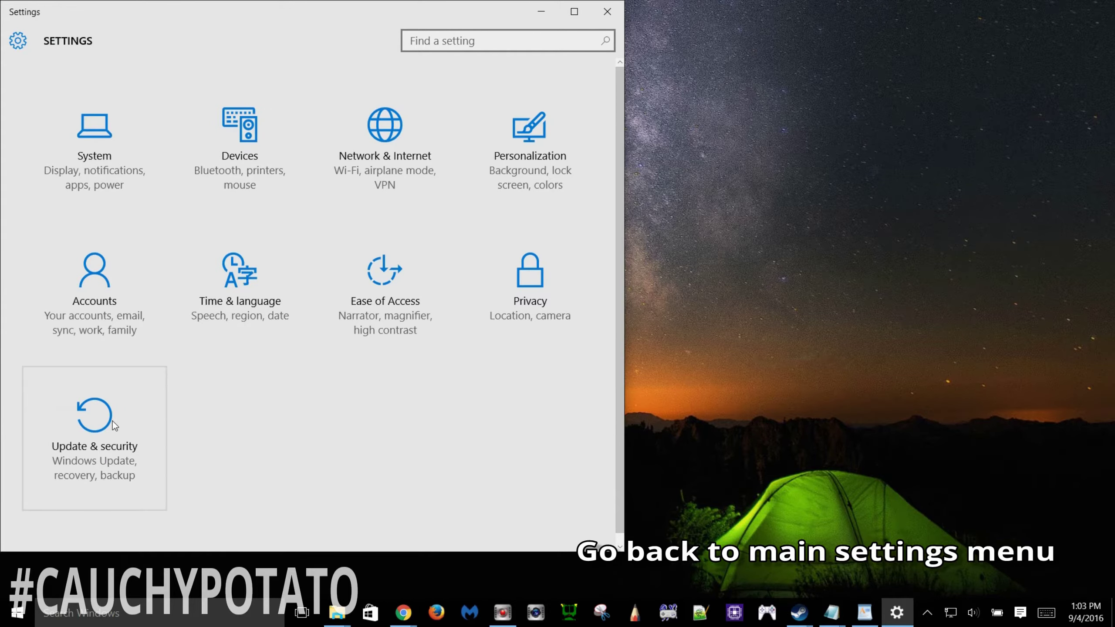
left_click(114, 425)
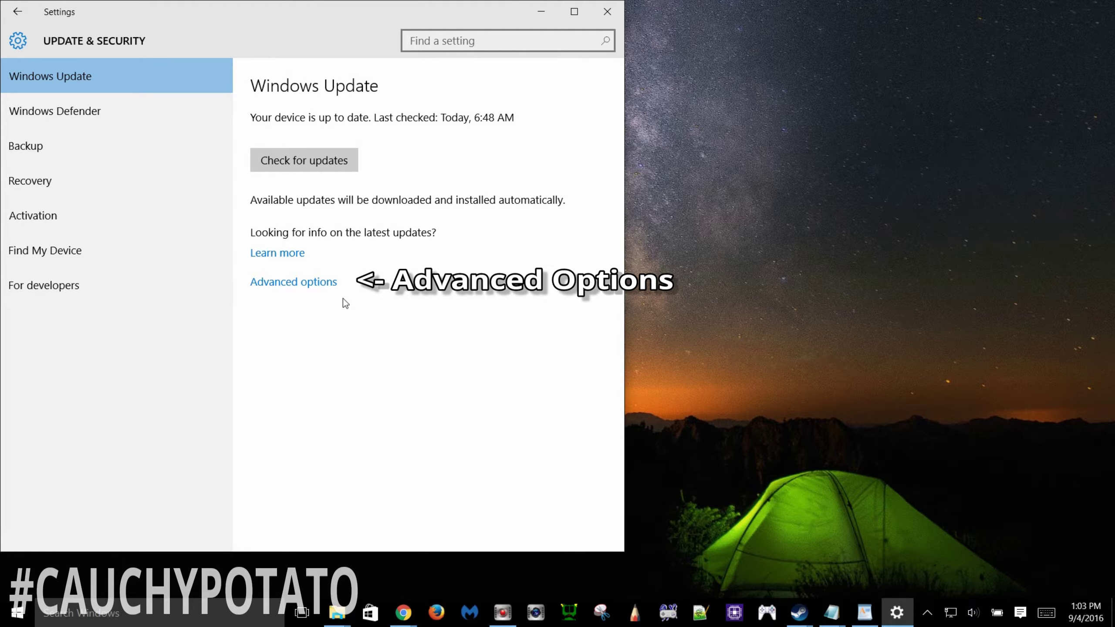
left_click(310, 281)
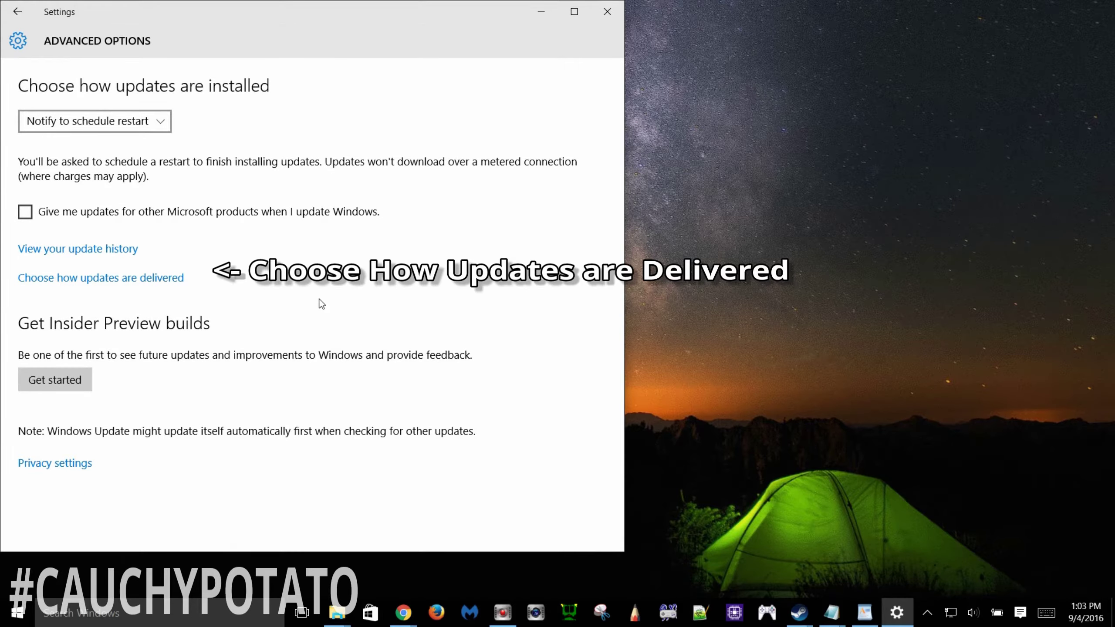
left_click(172, 288)
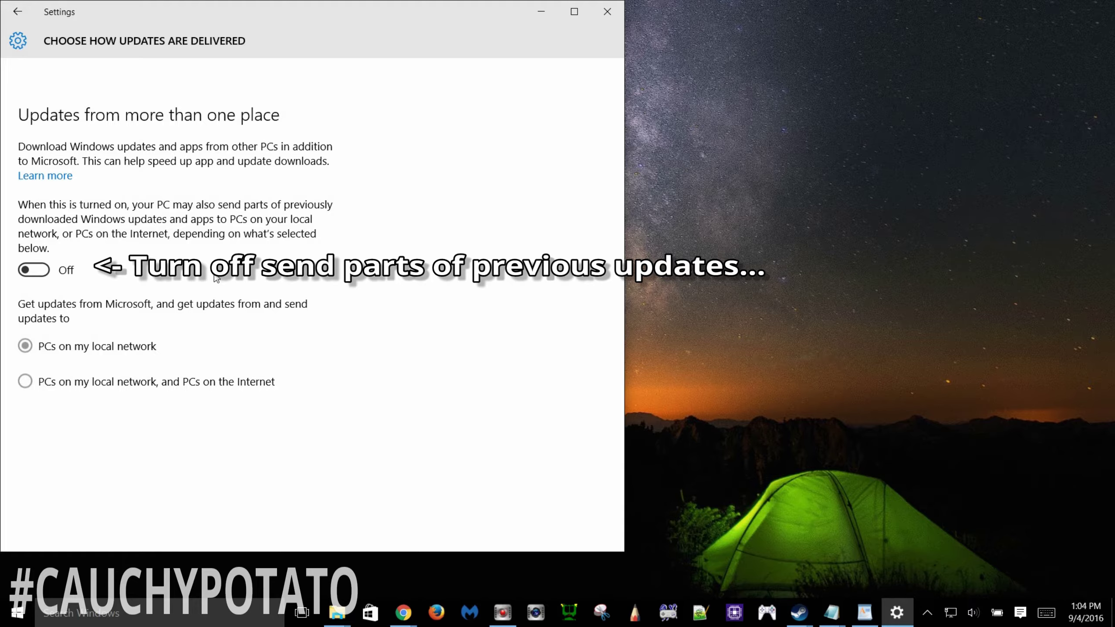
left_click(26, 17)
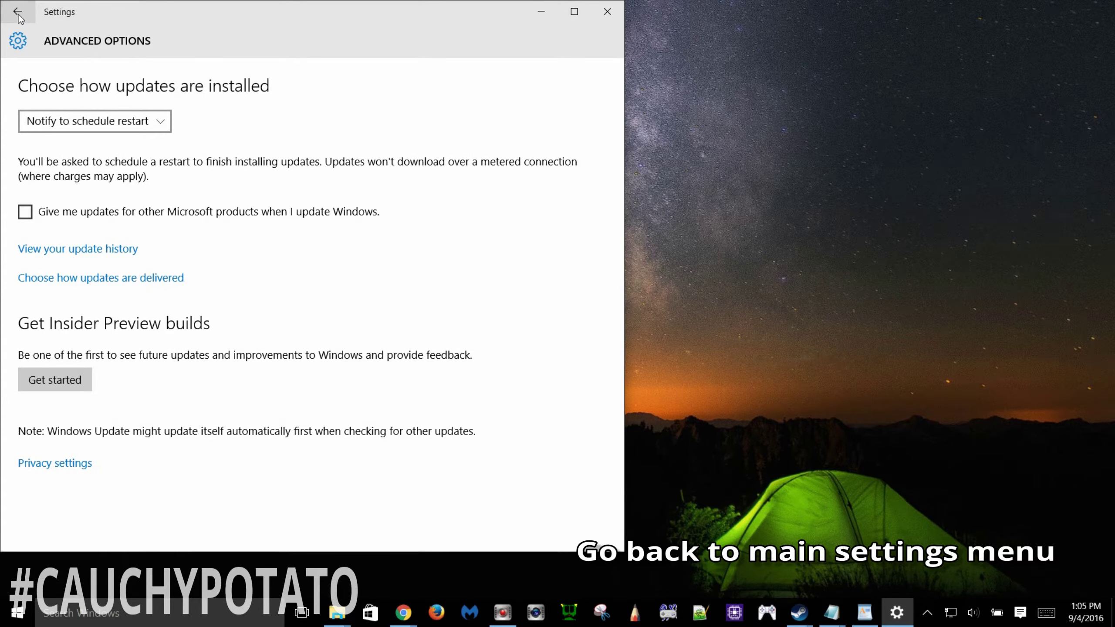
left_click(19, 17)
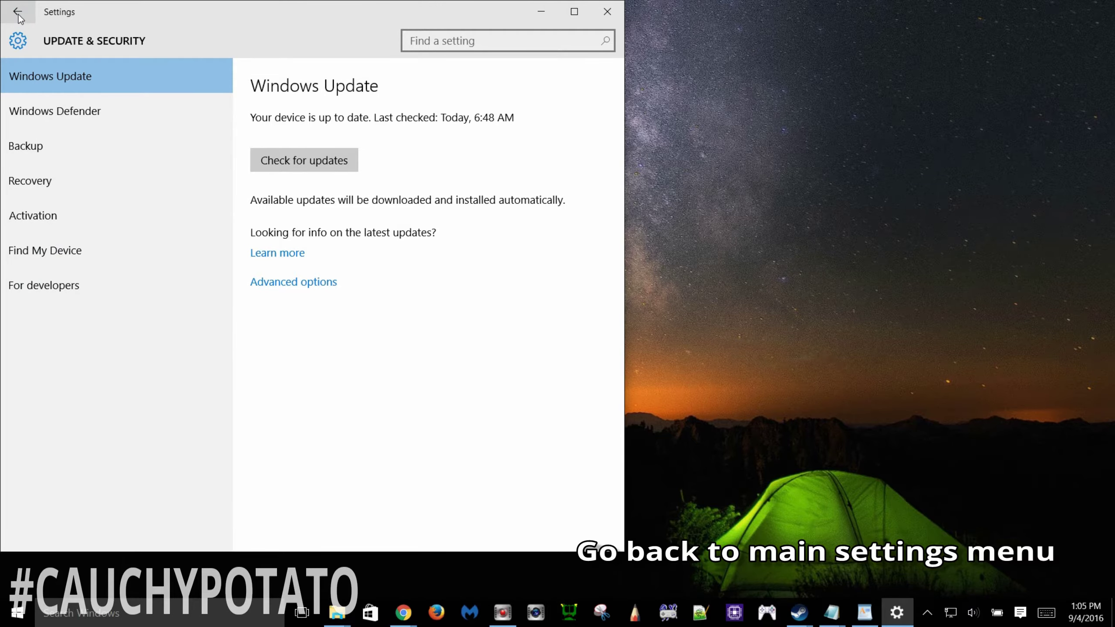
Go from Settings home through Network & Internet to the Manage Wi-Fi settings page
left_click(19, 17)
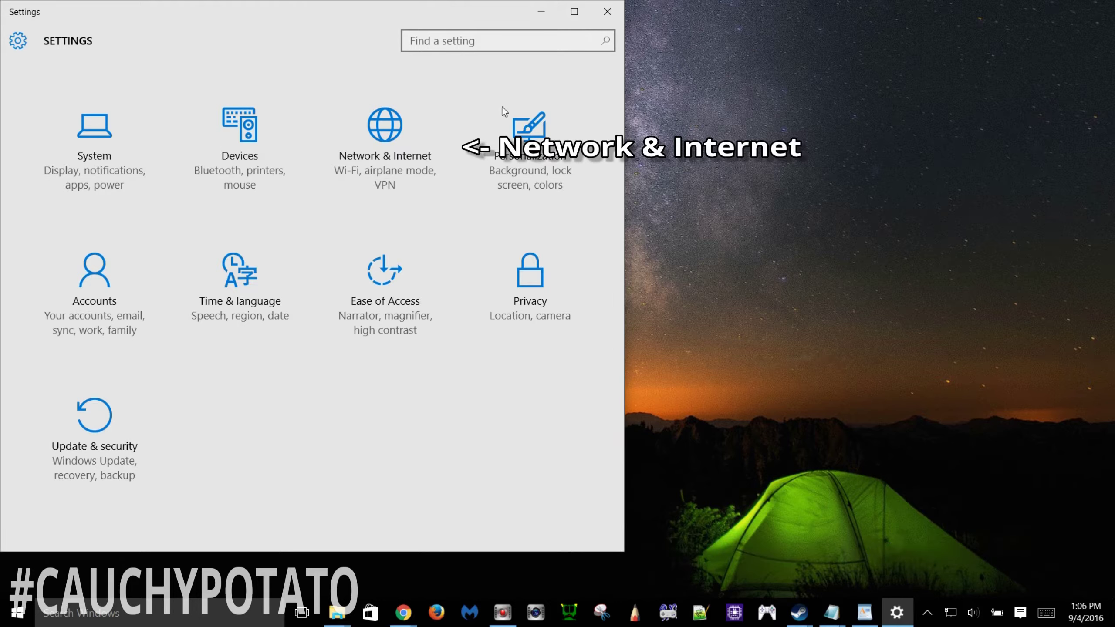
left_click(397, 133)
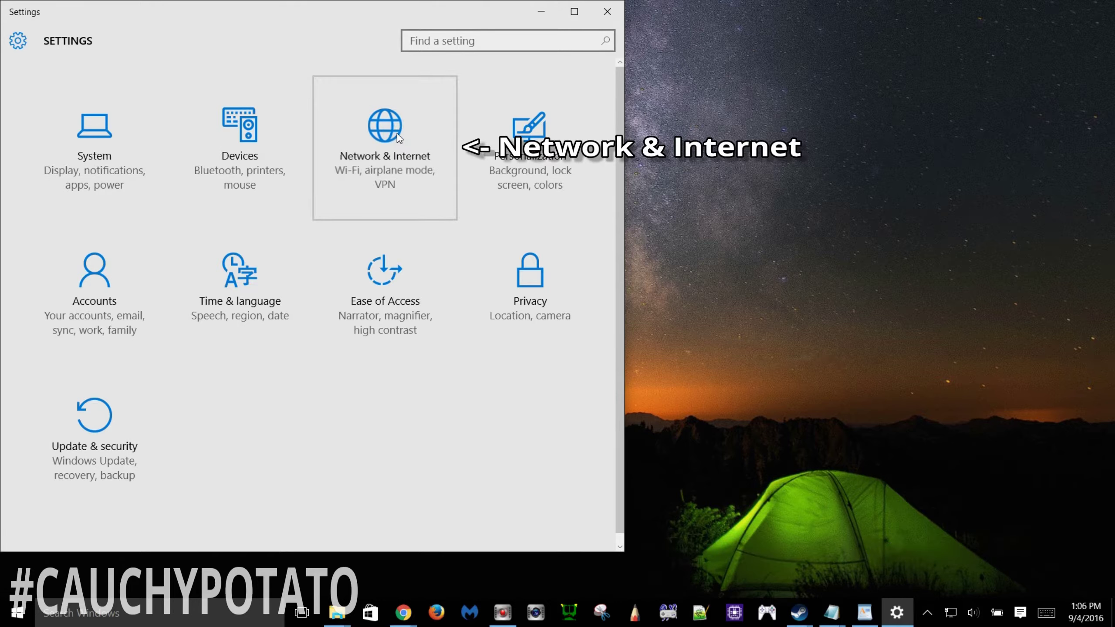
left_click(331, 207)
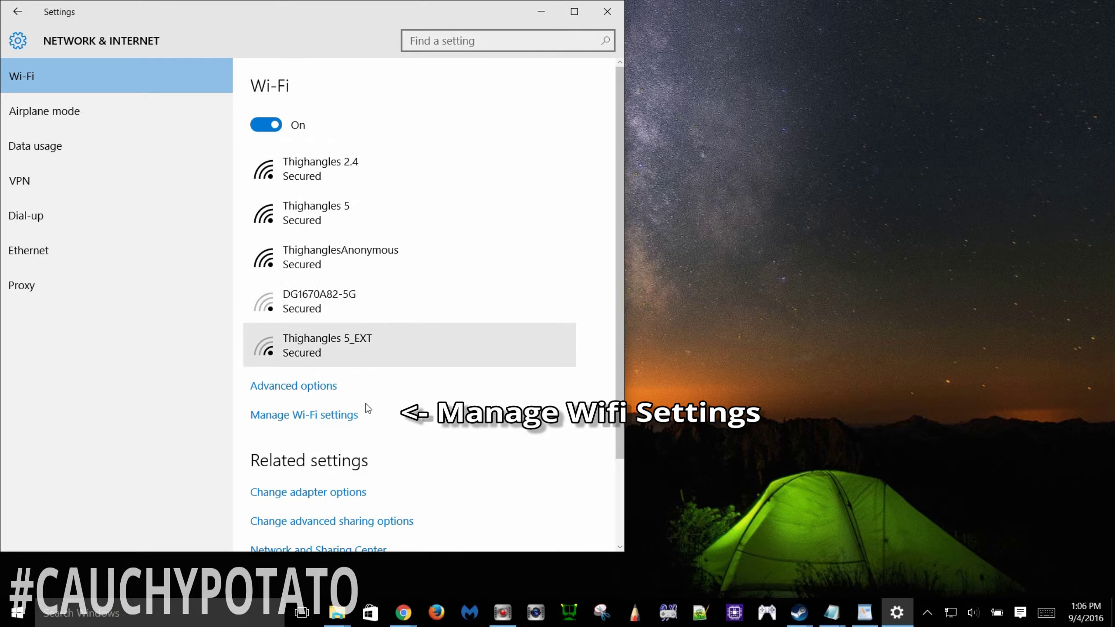
left_click(339, 416)
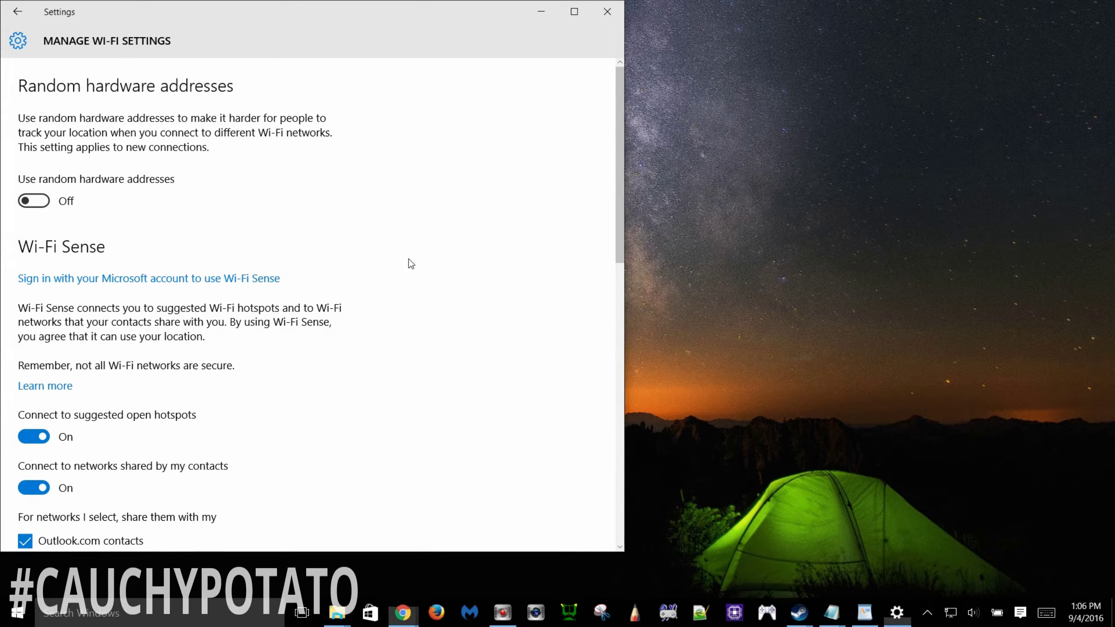
Turn Off 'Connect to suggested open hotspots' and 'Connect to networks shared by my contacts' under Wi-Fi Sense
scroll(409, 260, "down", 2)
scroll(409, 264, "down", 3)
scroll(409, 259, "down", 3)
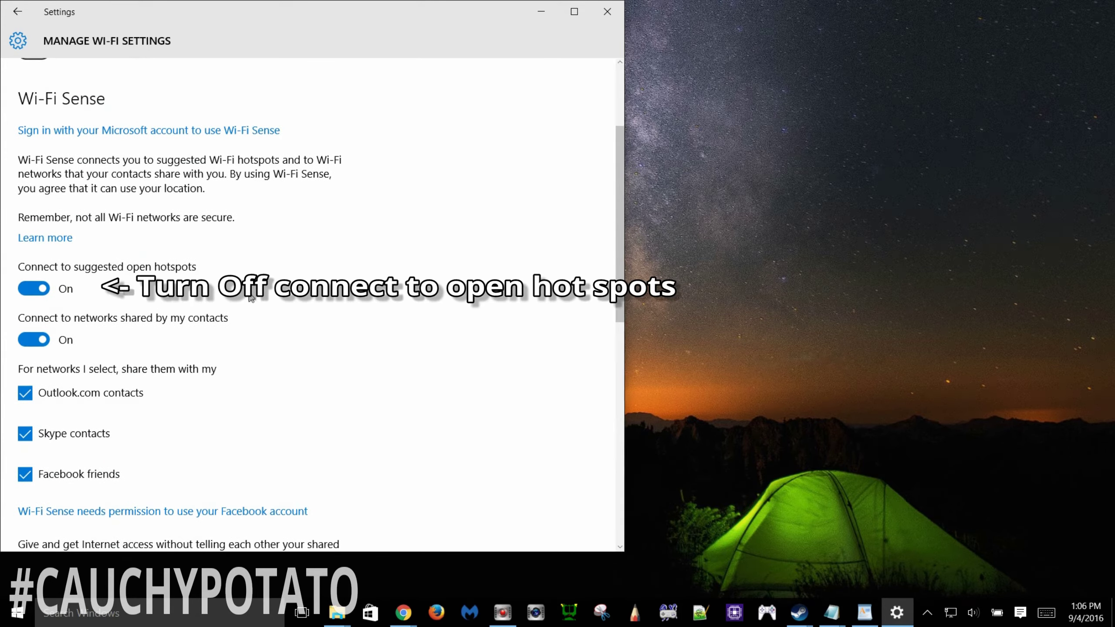
left_click(43, 290)
left_click(43, 340)
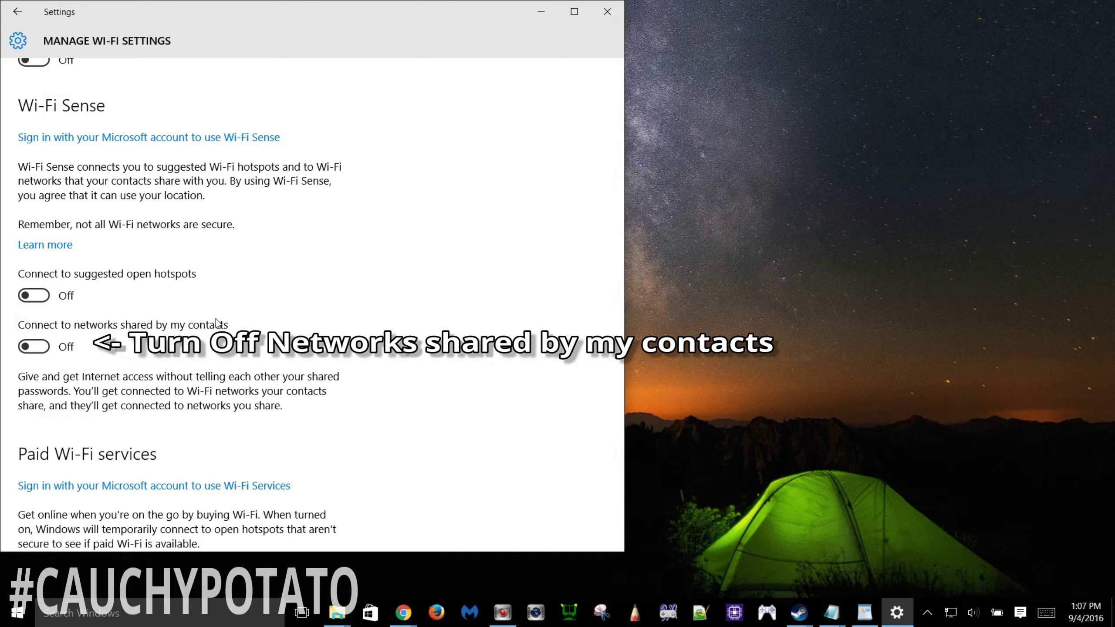
scroll(215, 323, "down", 2)
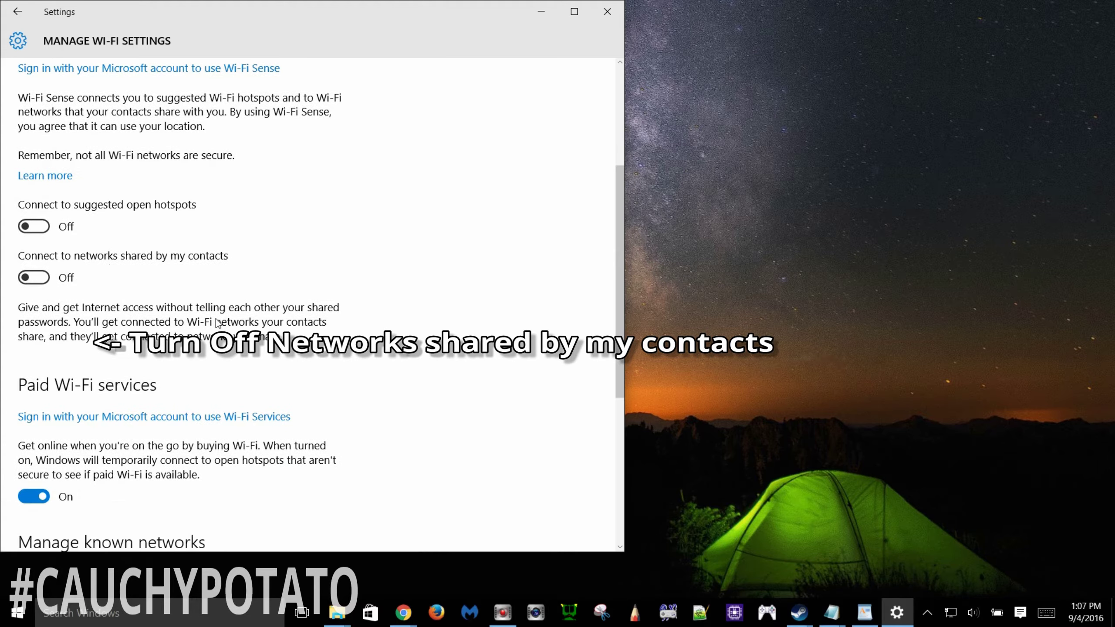
scroll(215, 322, "up", 2)
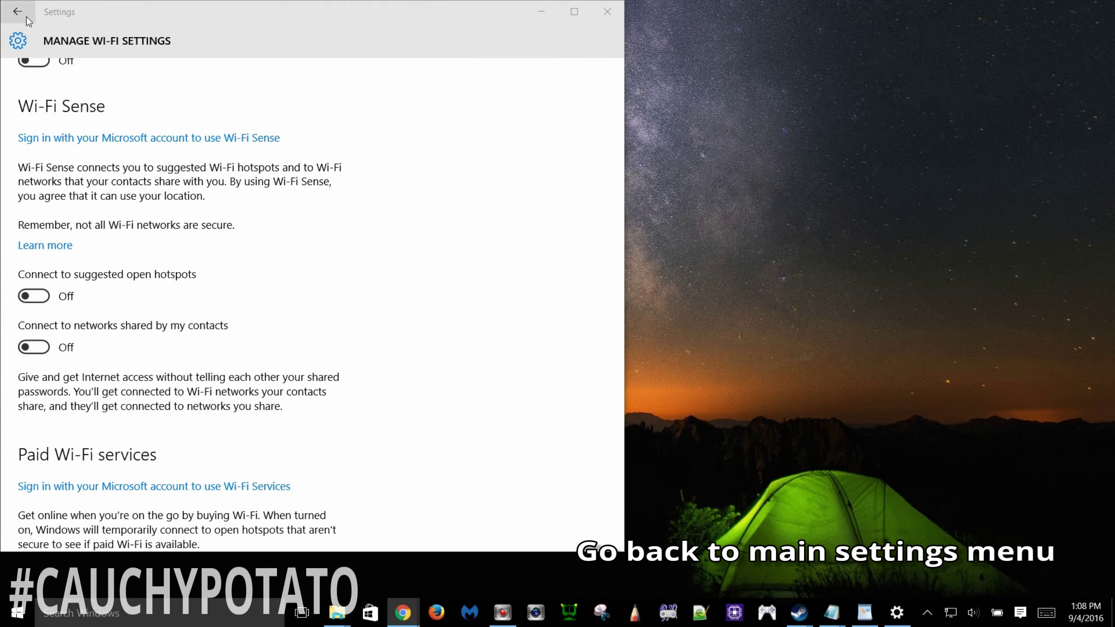
Return to Settings home and open Privacy > Feedback & diagnostics
left_click(26, 17)
left_click(26, 17)
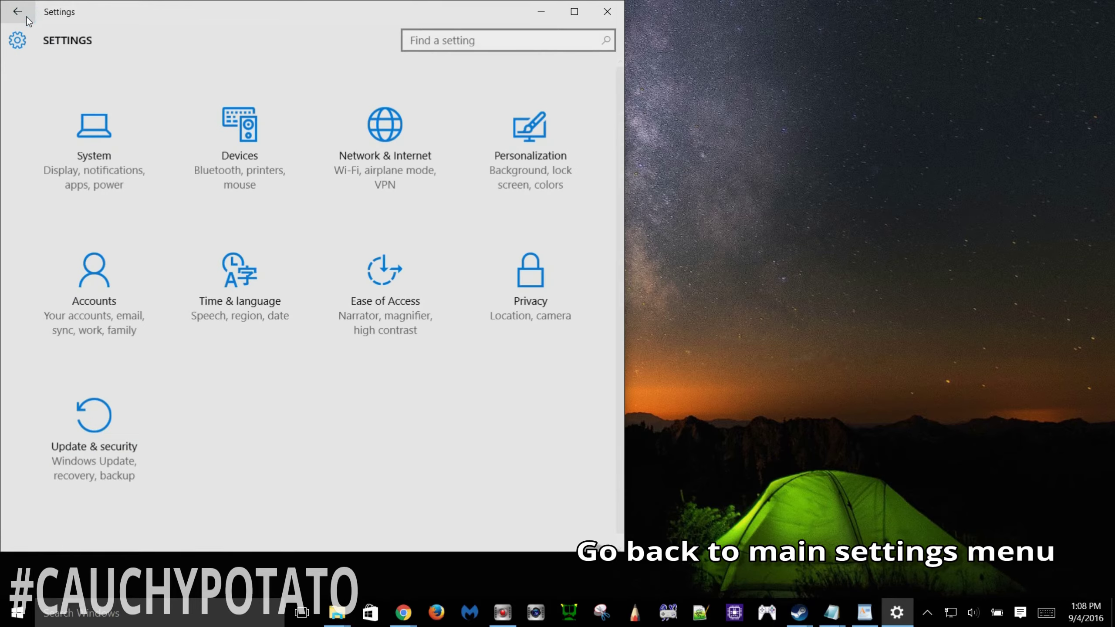
left_click(493, 268)
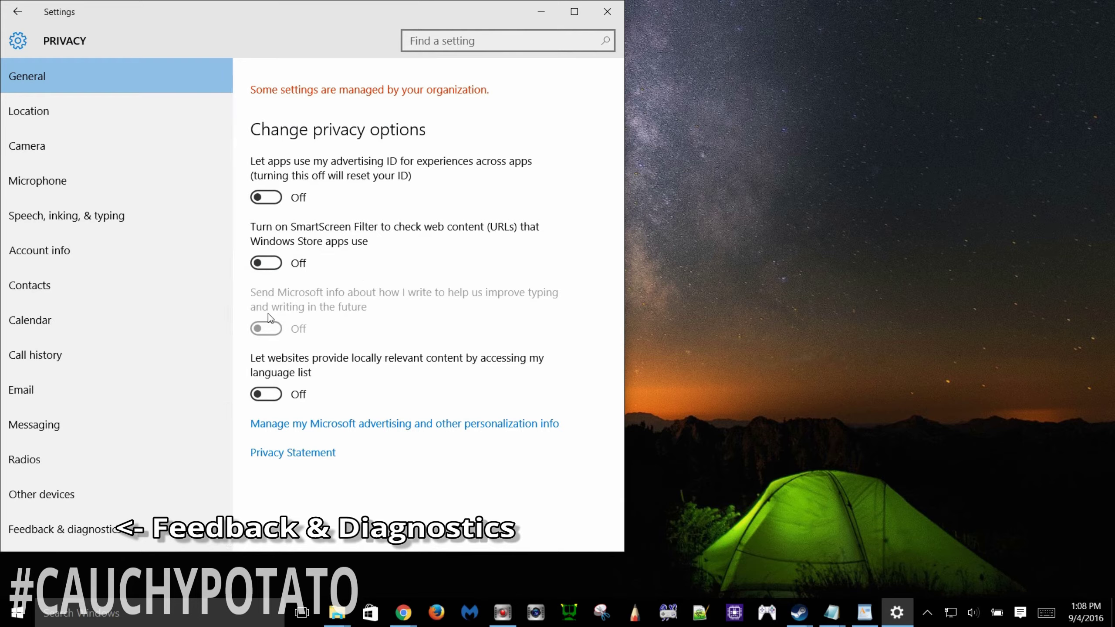
scroll(127, 483, "down", 2)
left_click(119, 459)
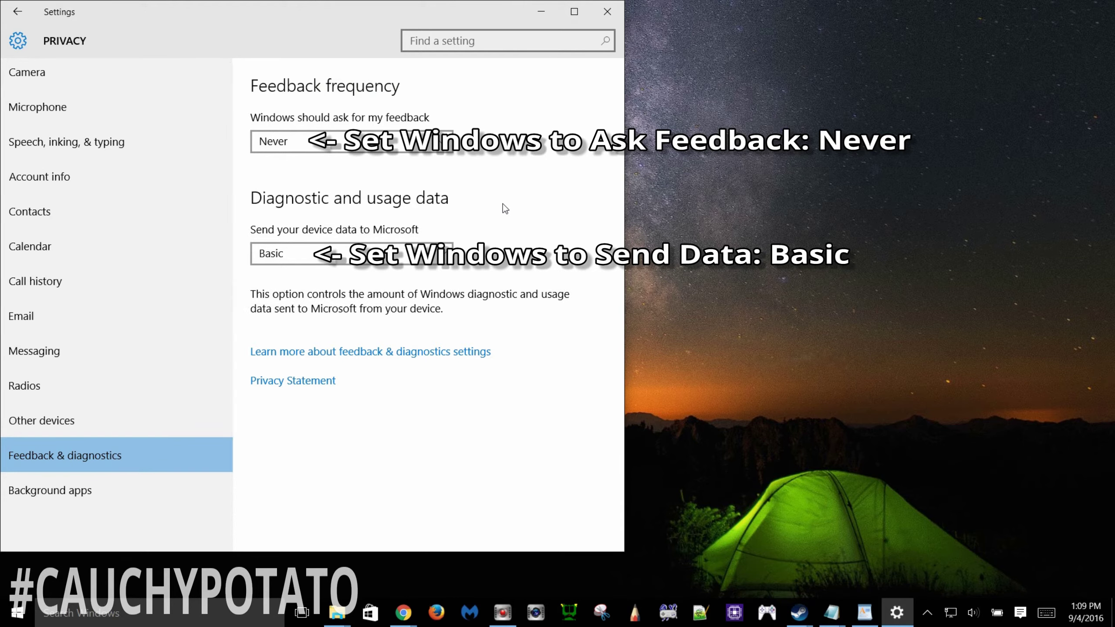
Set feedback frequency to Never and diagnostic data to Basic
left_click(447, 145)
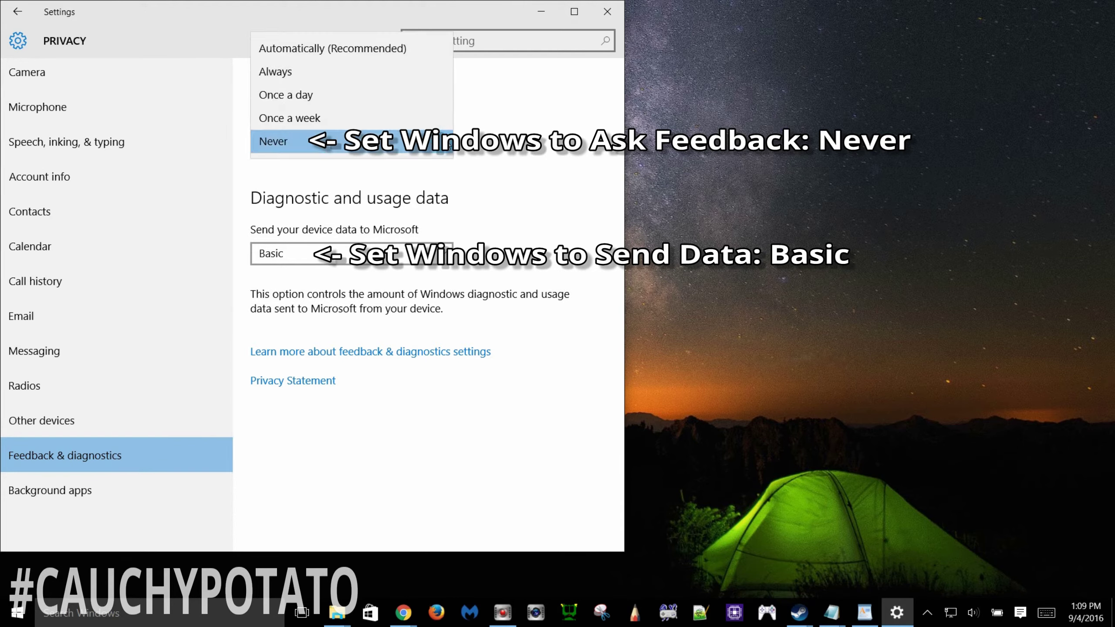
left_click(447, 143)
left_click(452, 263)
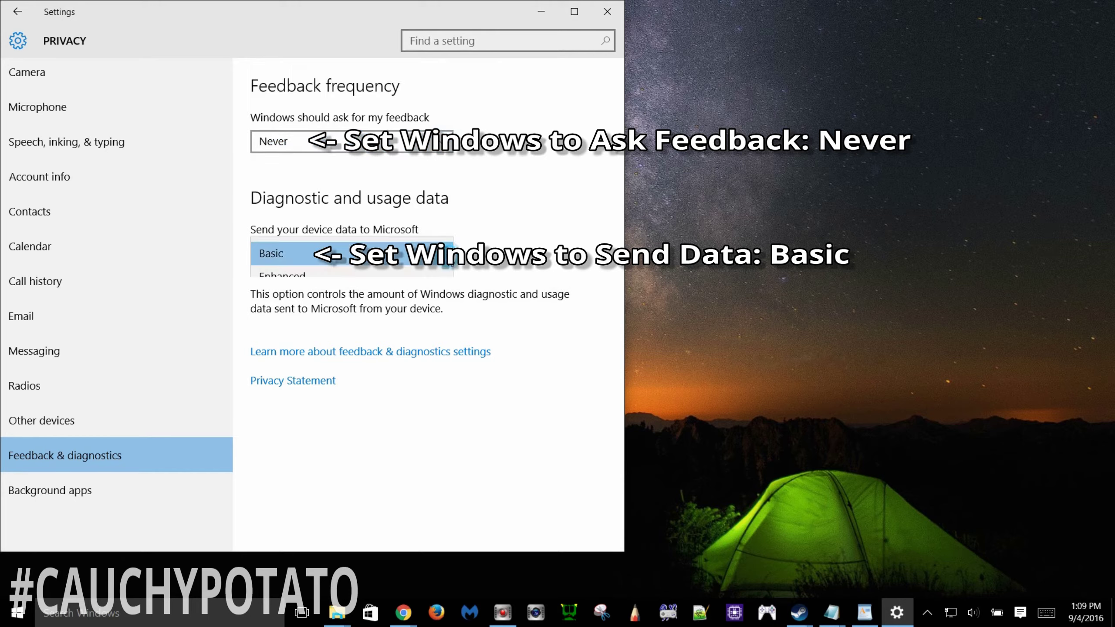
left_click(451, 262)
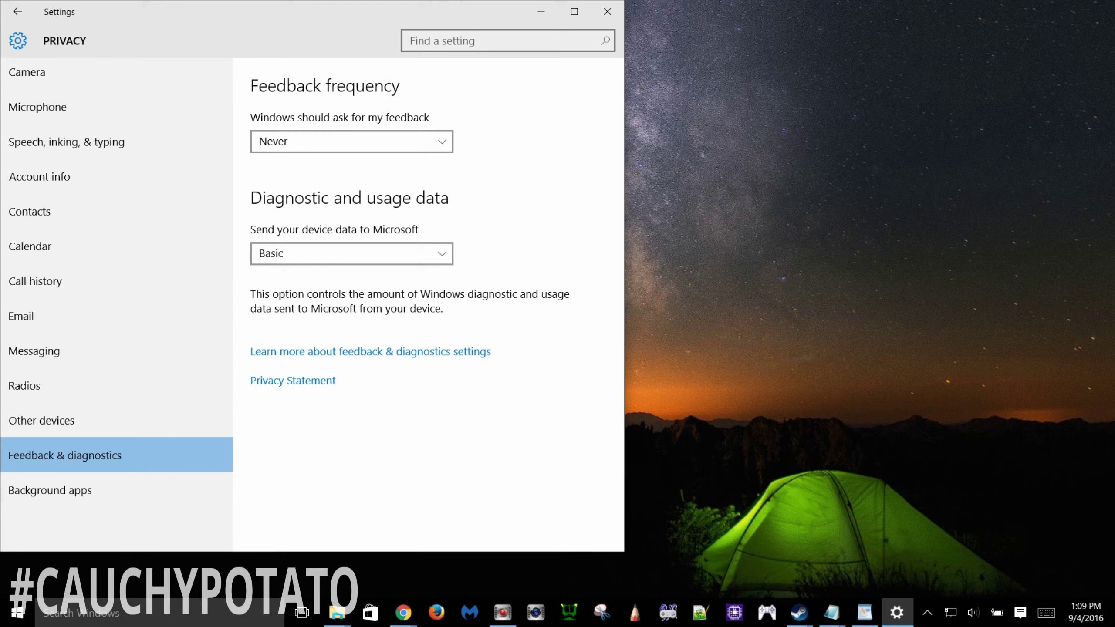
key("alt+Tab")
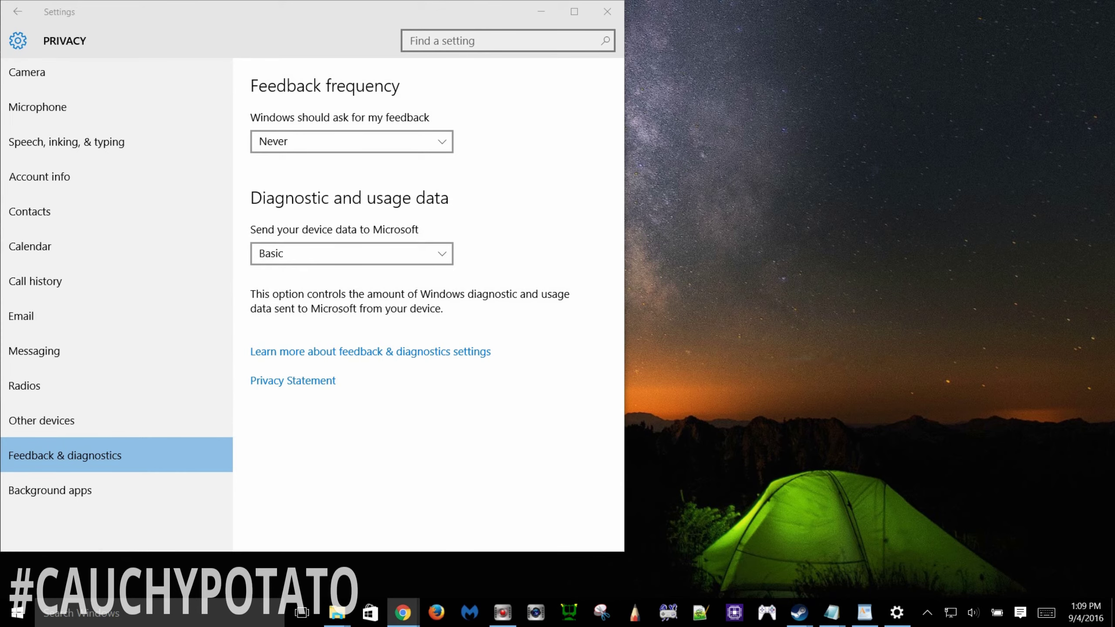